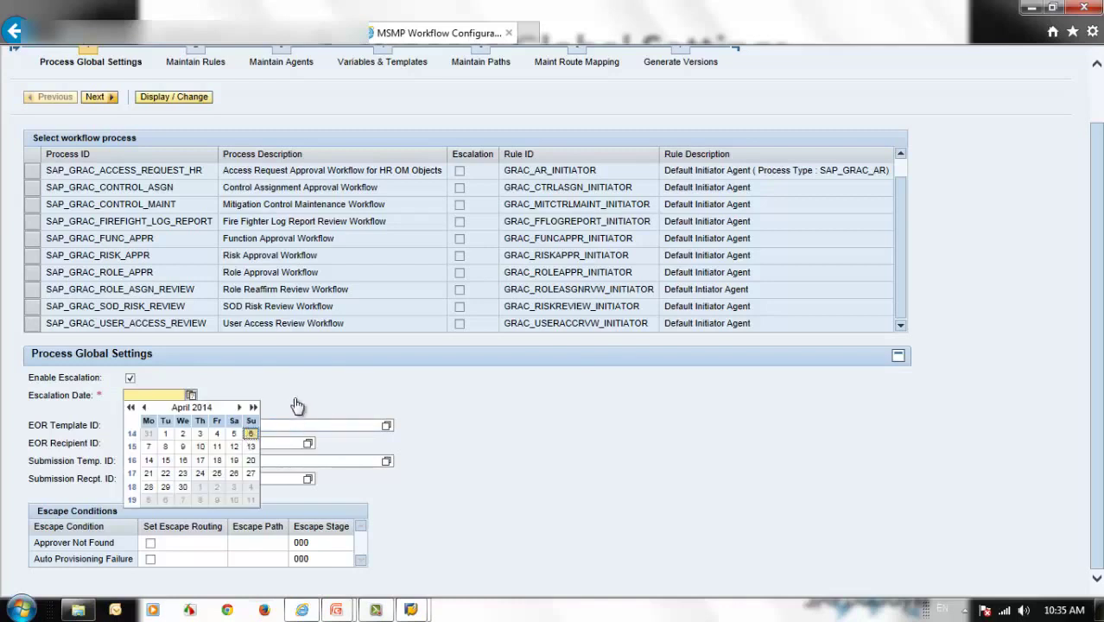
Set the escalation date to 06.04.2014 and turn escalation off.
click(252, 432)
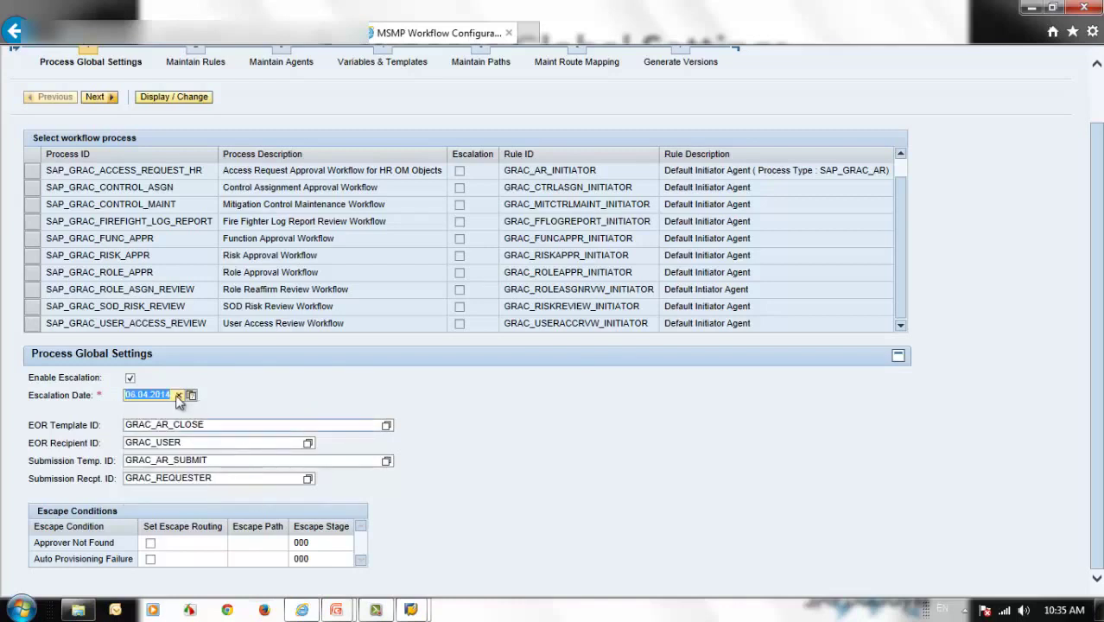
click(130, 379)
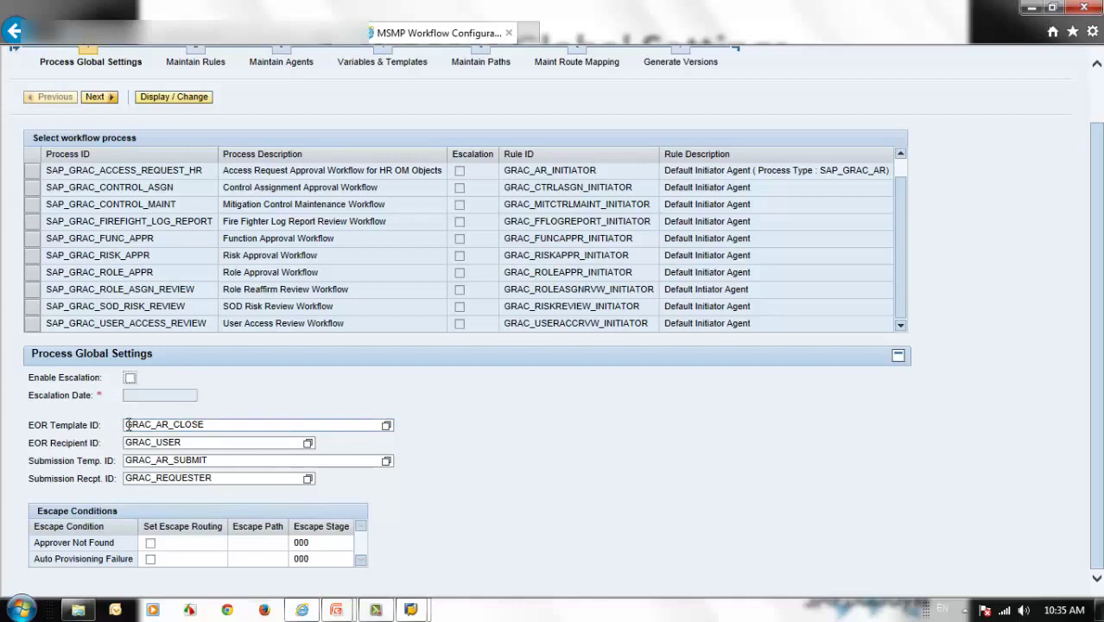
Look up the EOR template ID among the notification templates in the Variables & Templates stage.
click(128, 425)
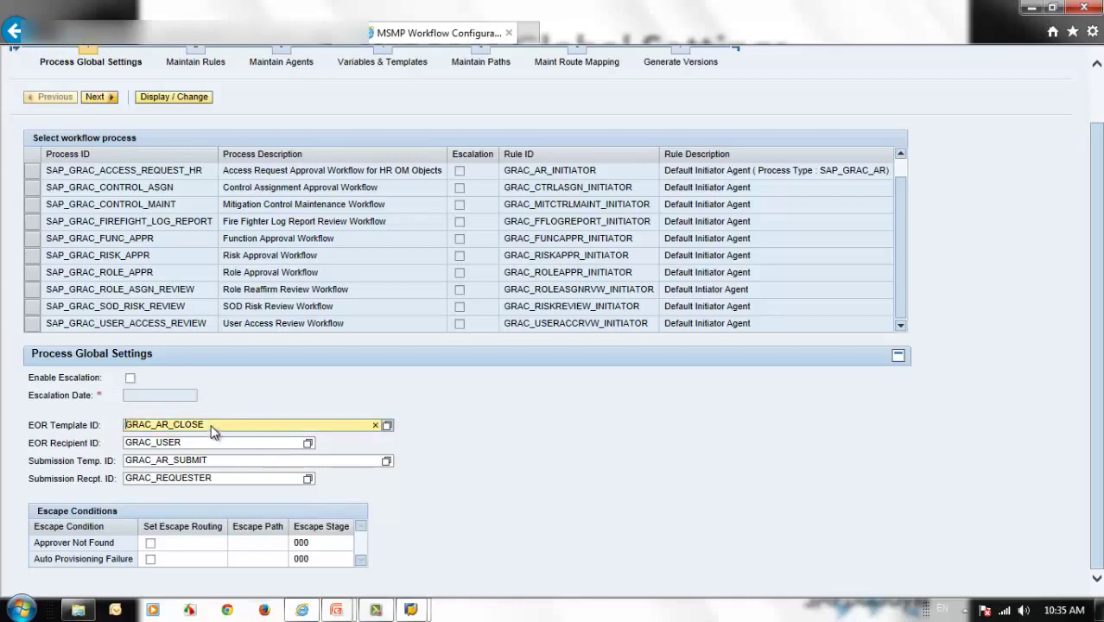
drag(212, 425, 131, 425)
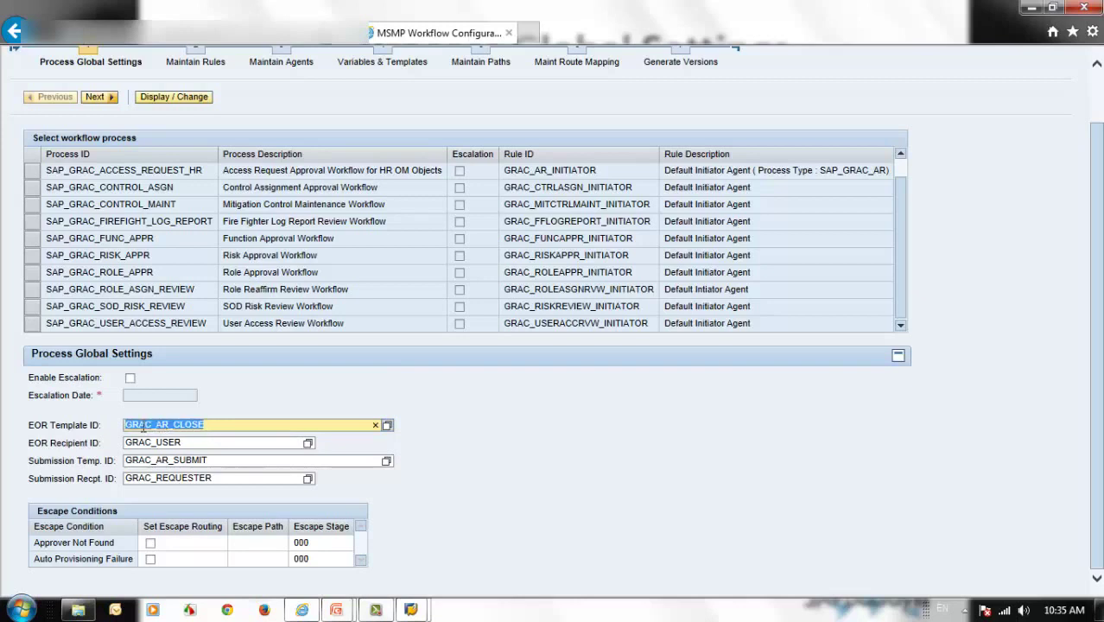
click(465, 442)
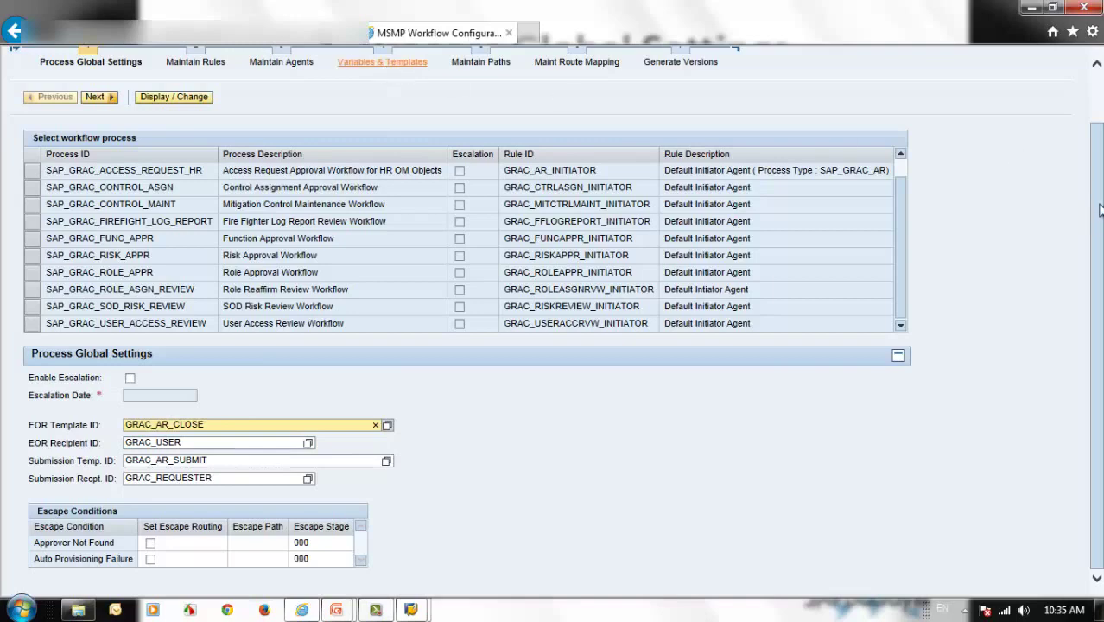
scroll(1097, 186, up, 2)
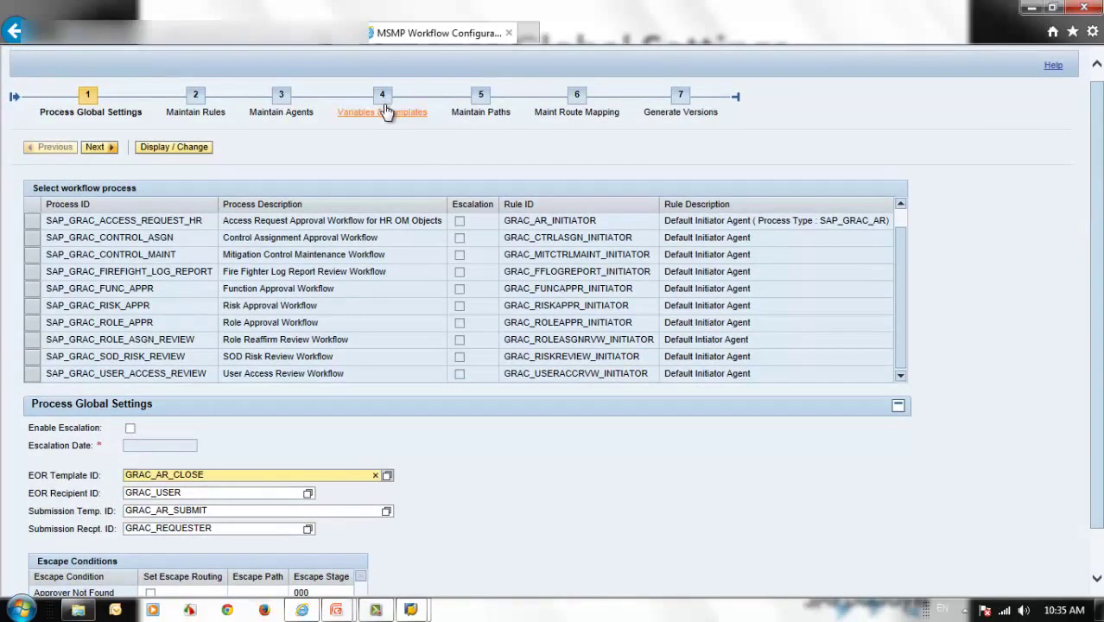
click(736, 261)
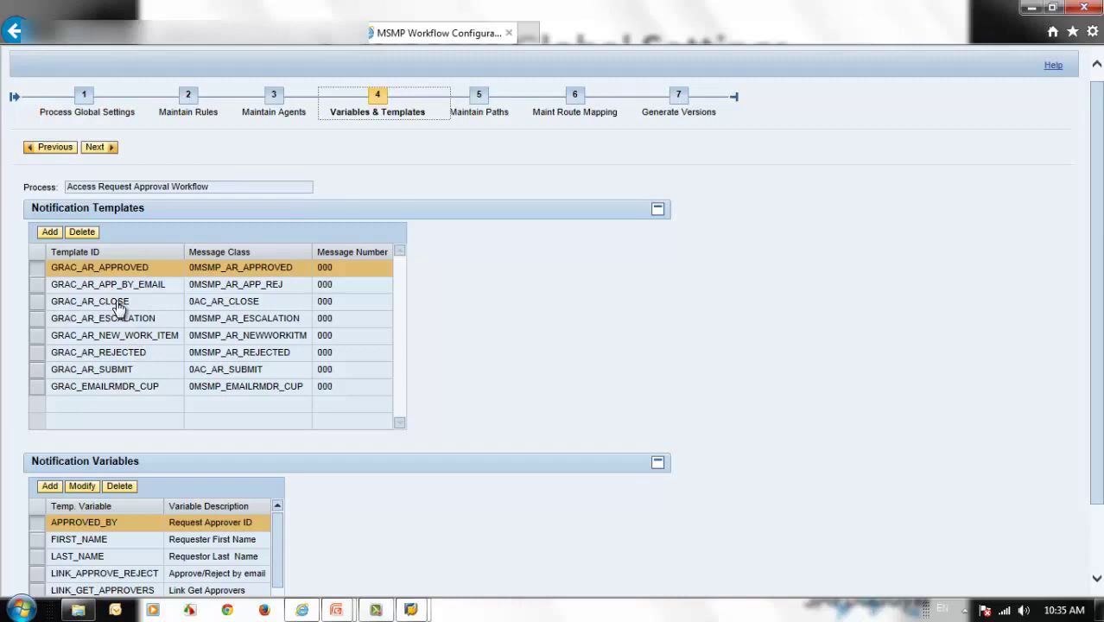
Return to Process Global Settings and examine the EOR template ID with the SAP_GRAC_ACCESS_REQUEST process in view.
click(87, 113)
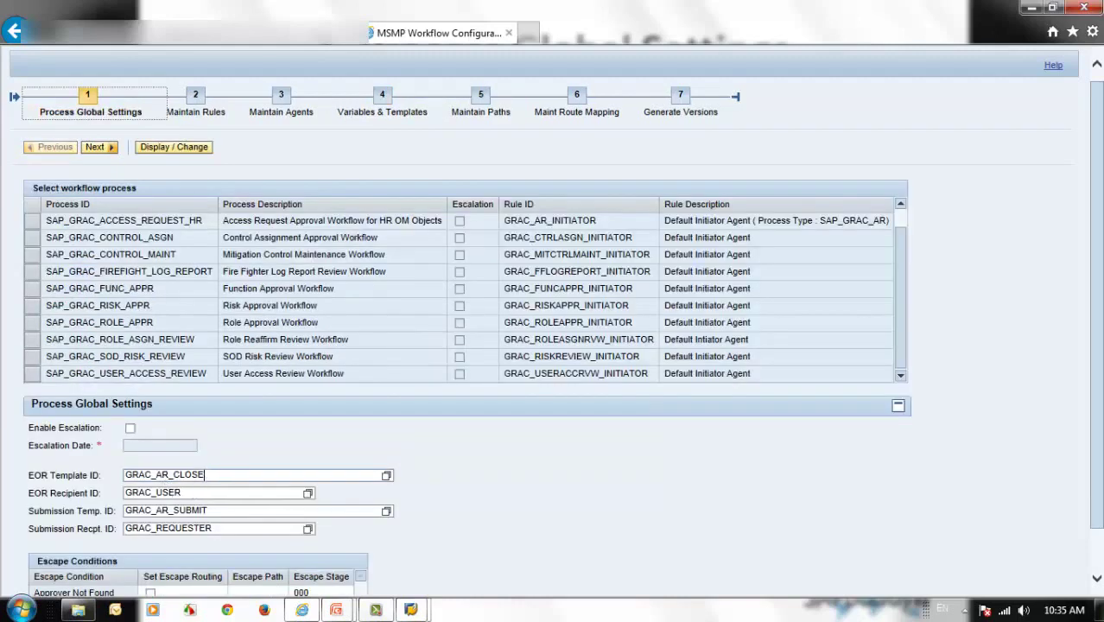
click(205, 474)
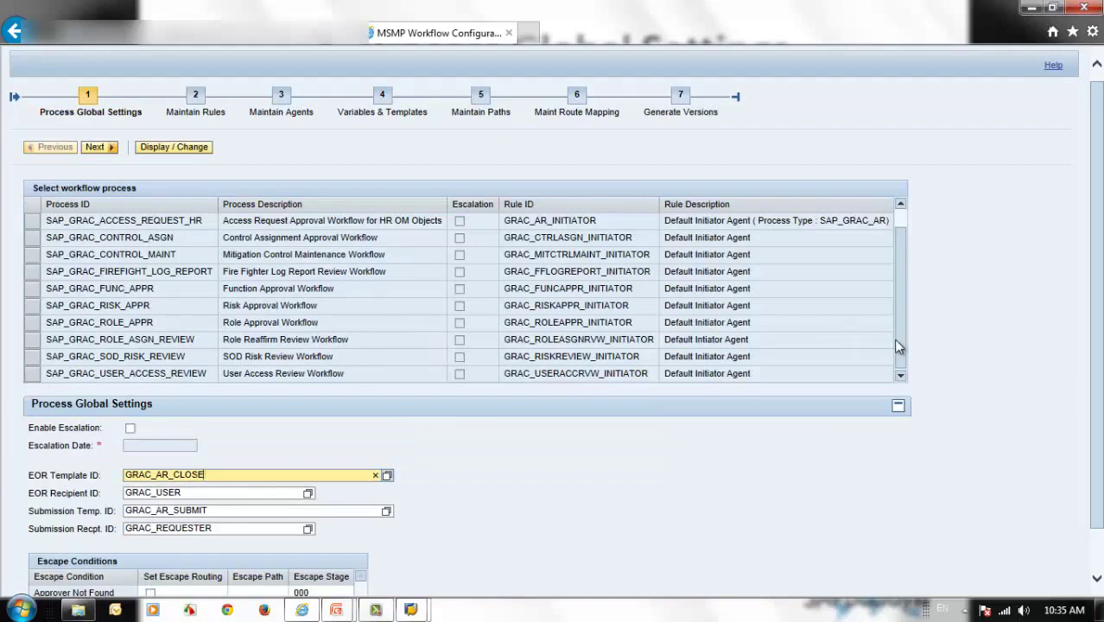
click(903, 304)
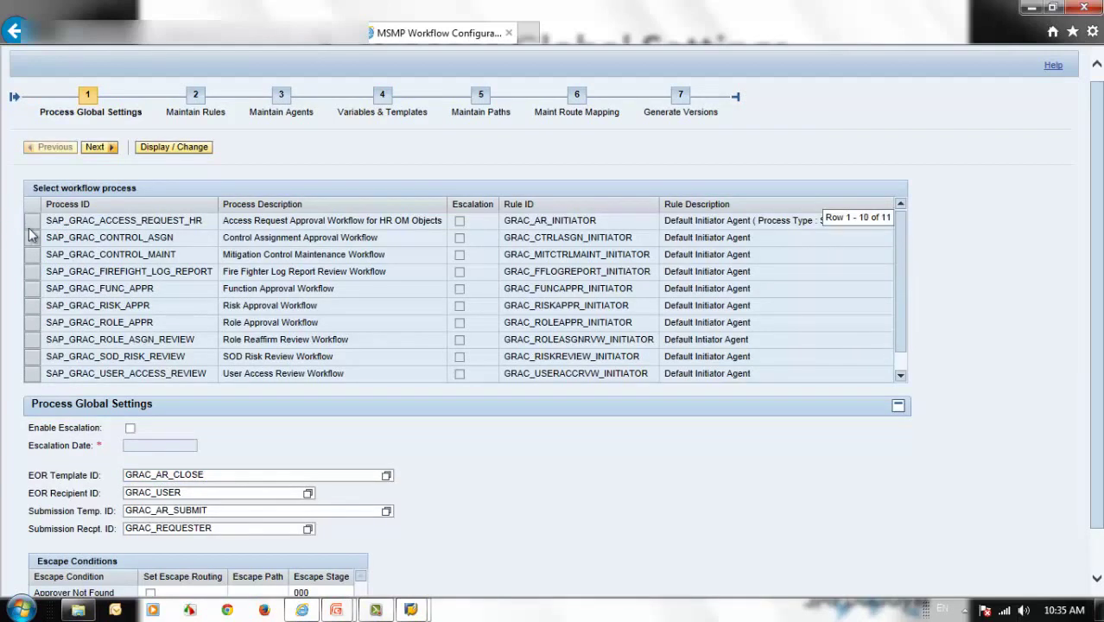
scroll(35, 227, up, 1)
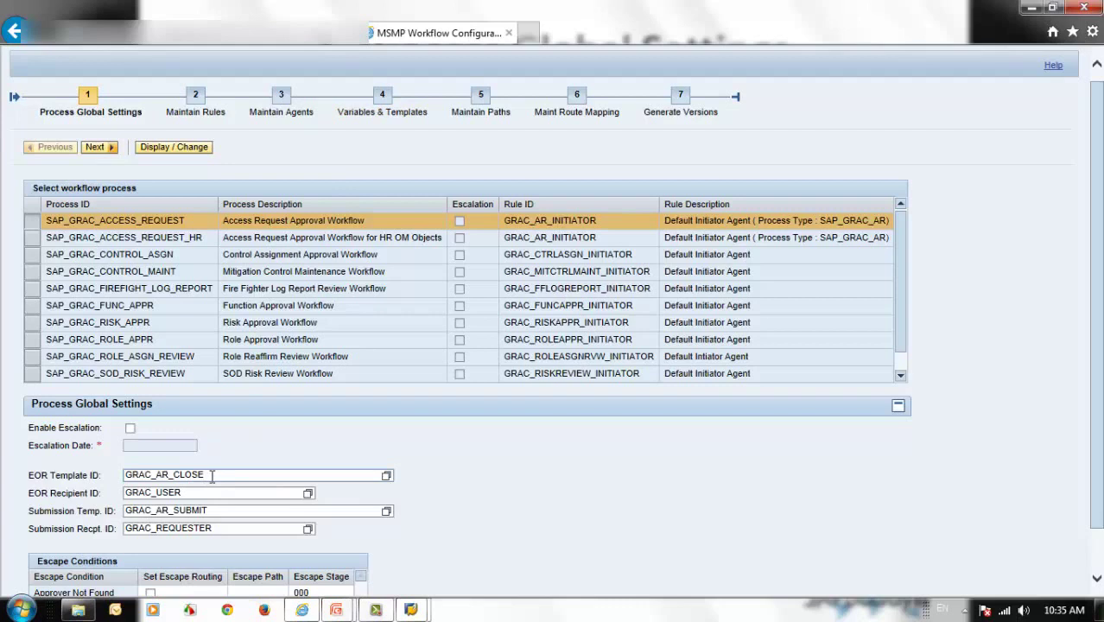
drag(207, 476, 126, 471)
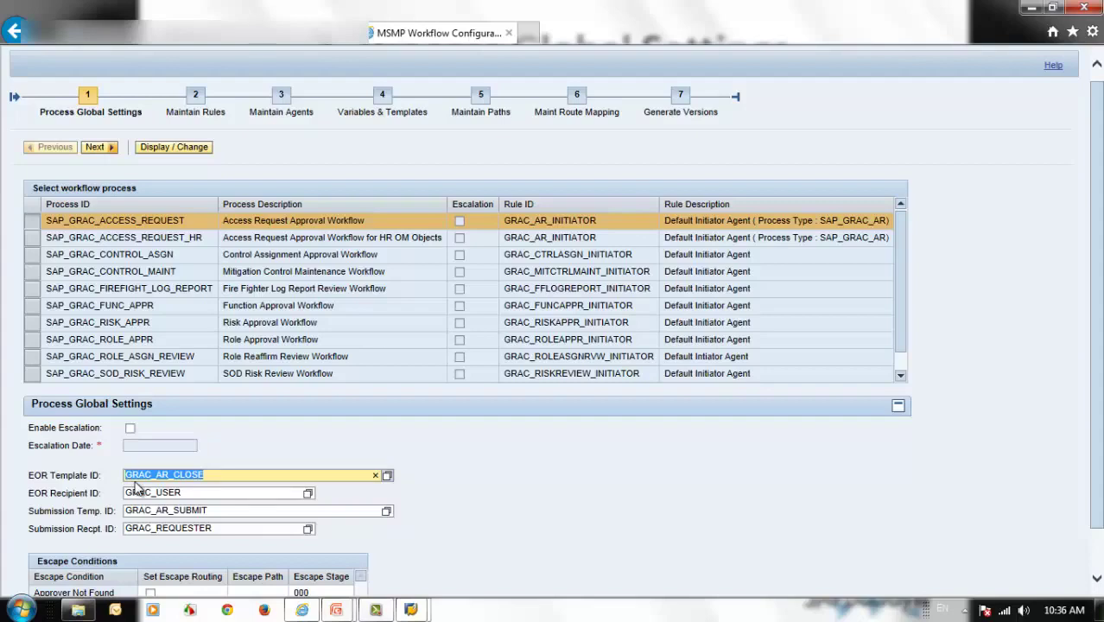
Look up the EOR recipient ID in the Maintain Agents list and return to Process Global Settings.
click(190, 492)
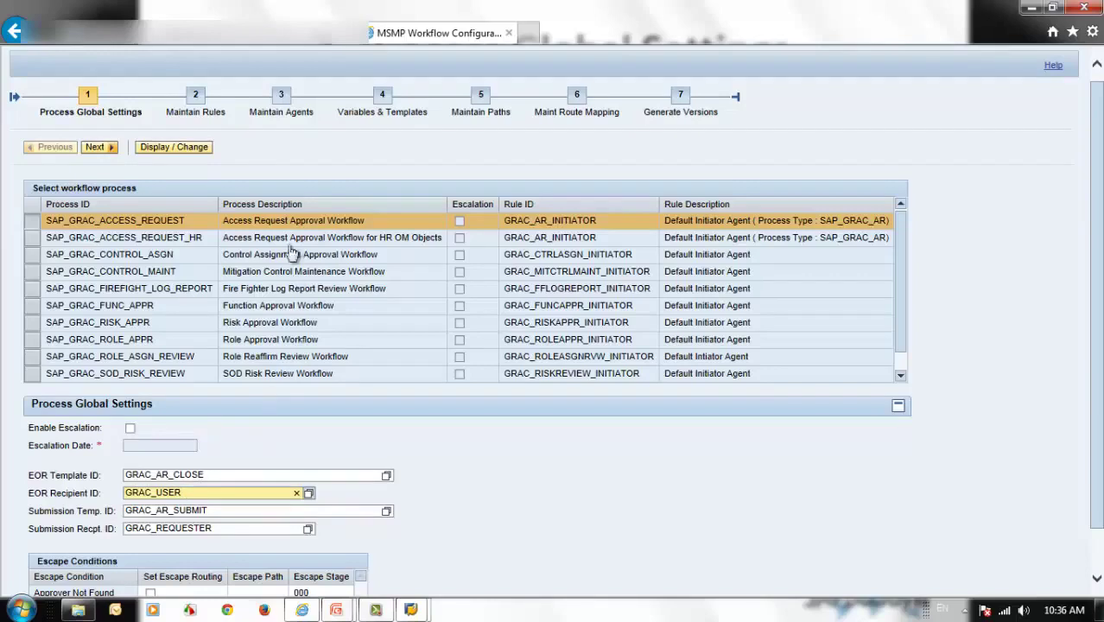
click(288, 117)
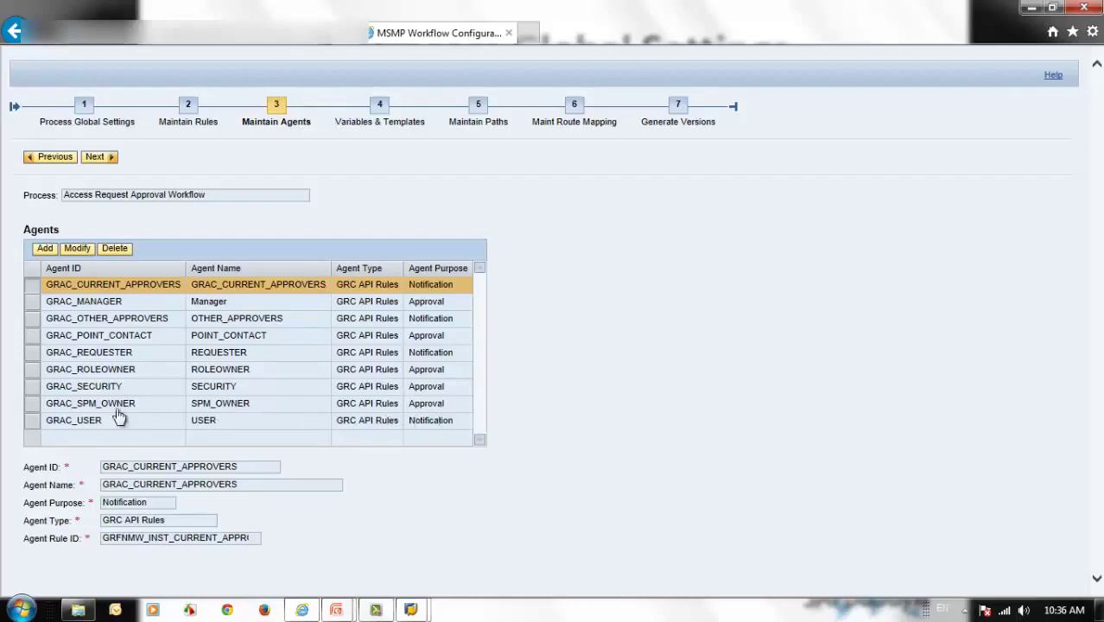
click(61, 422)
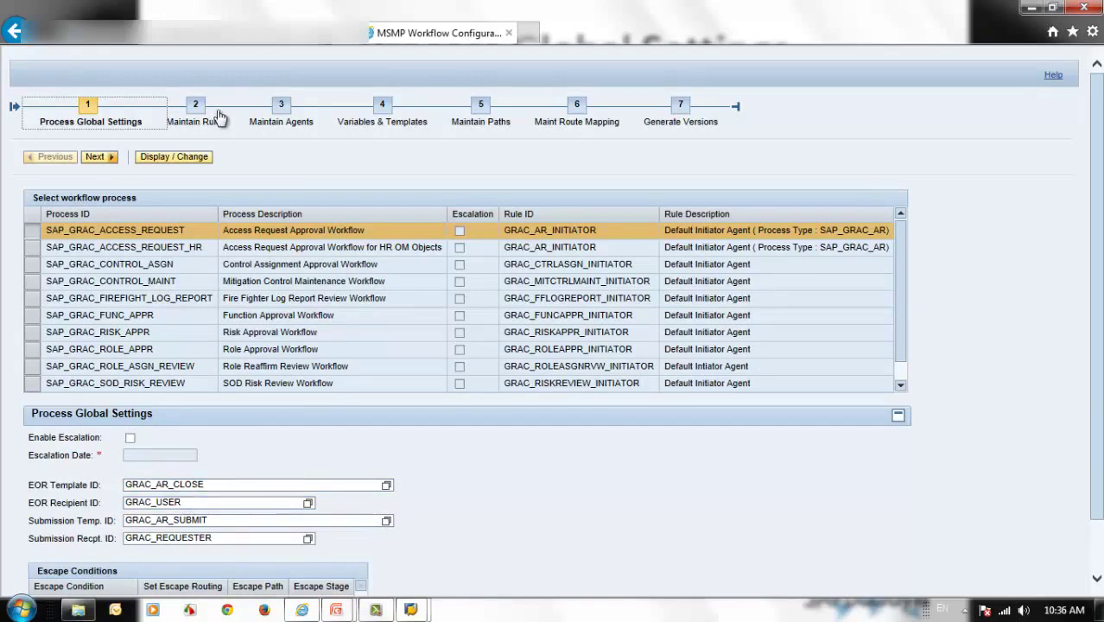
Examine the submission recipient ID in the process global settings.
scroll(377, 263, down, 2)
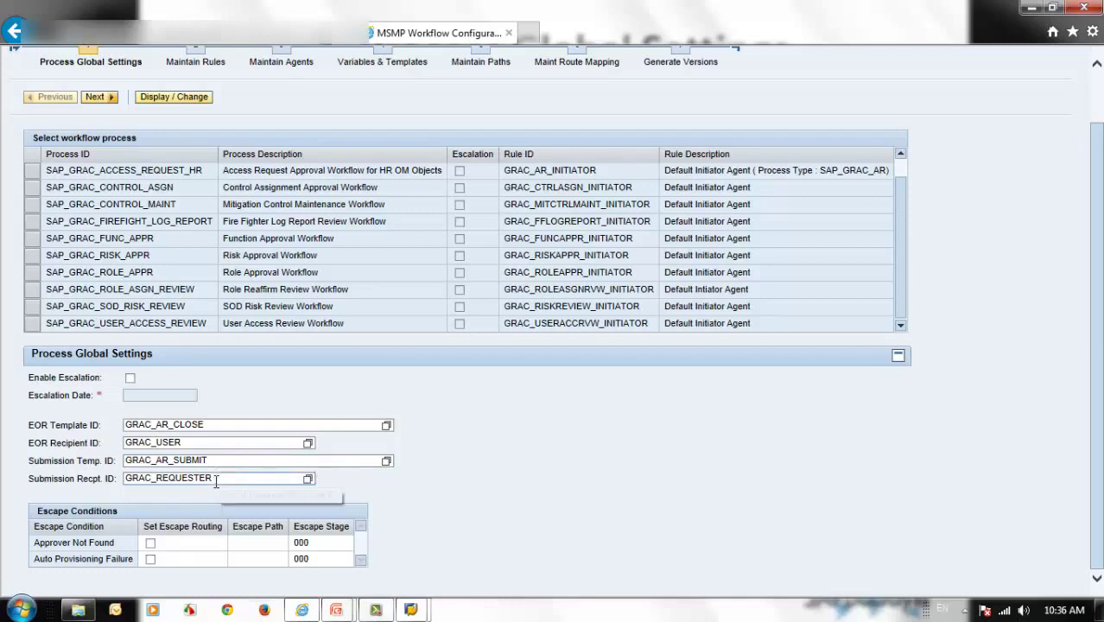
double_click(171, 477)
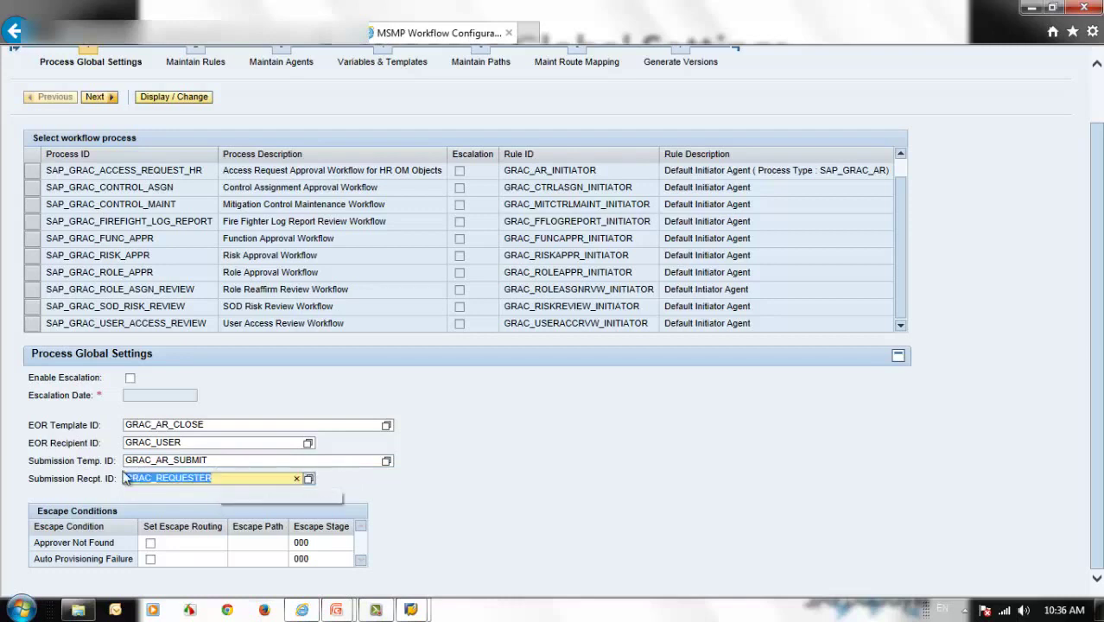
click(624, 530)
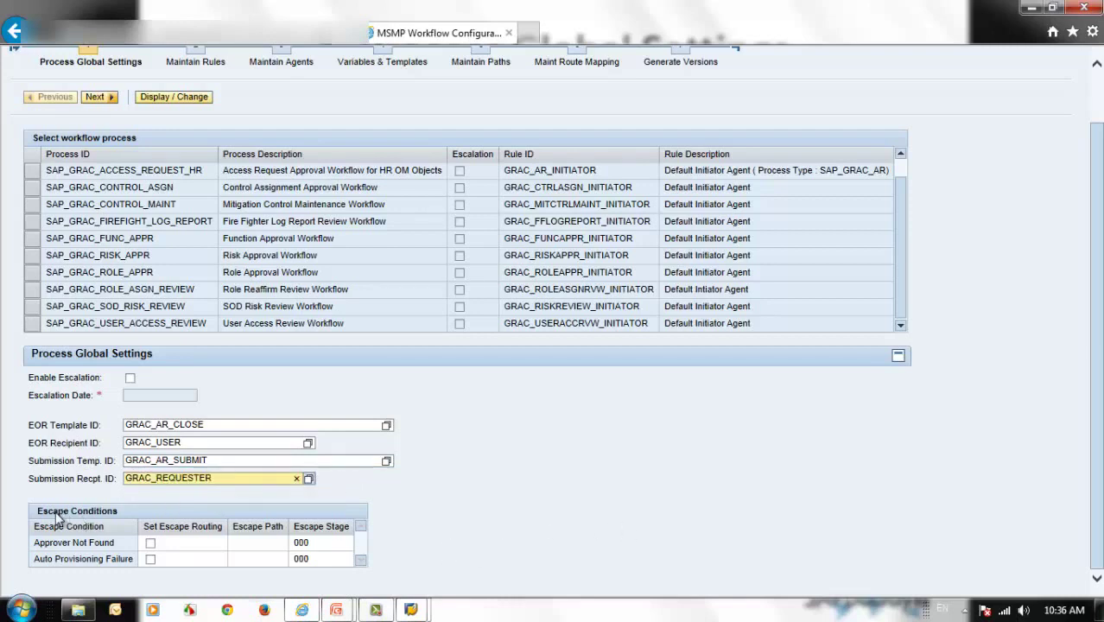
Enable escape routing for the Approver Not Found condition and activate its empty escape path entry.
click(150, 543)
click(150, 545)
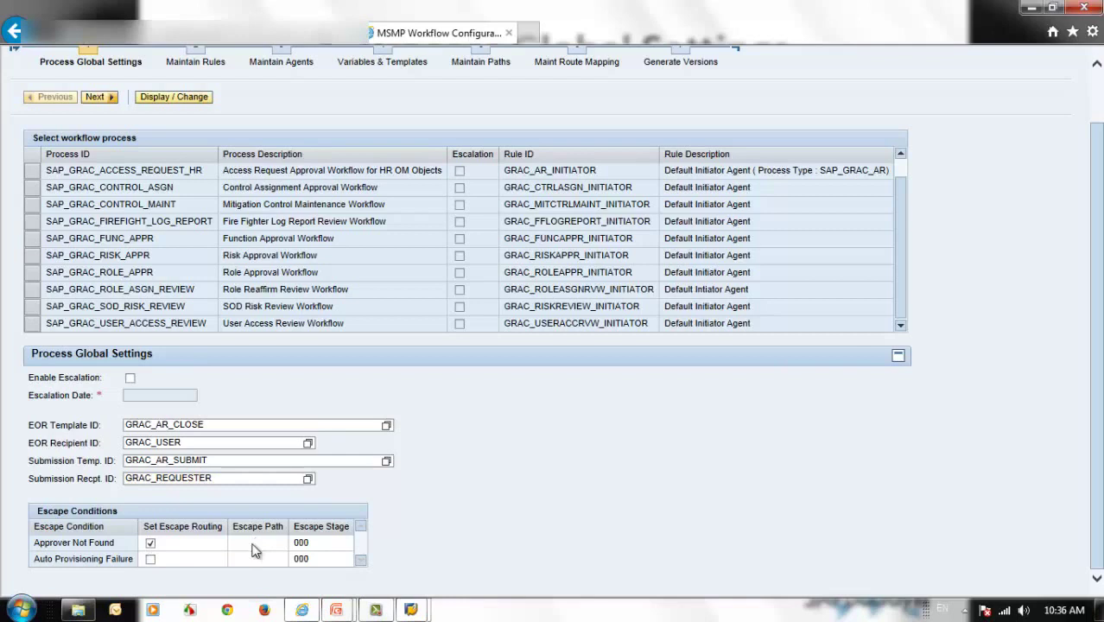
click(253, 543)
click(458, 540)
View the available paths and stages in Maintain Paths and return to the escape conditions in Process Global Settings.
scroll(458, 544, up, 1)
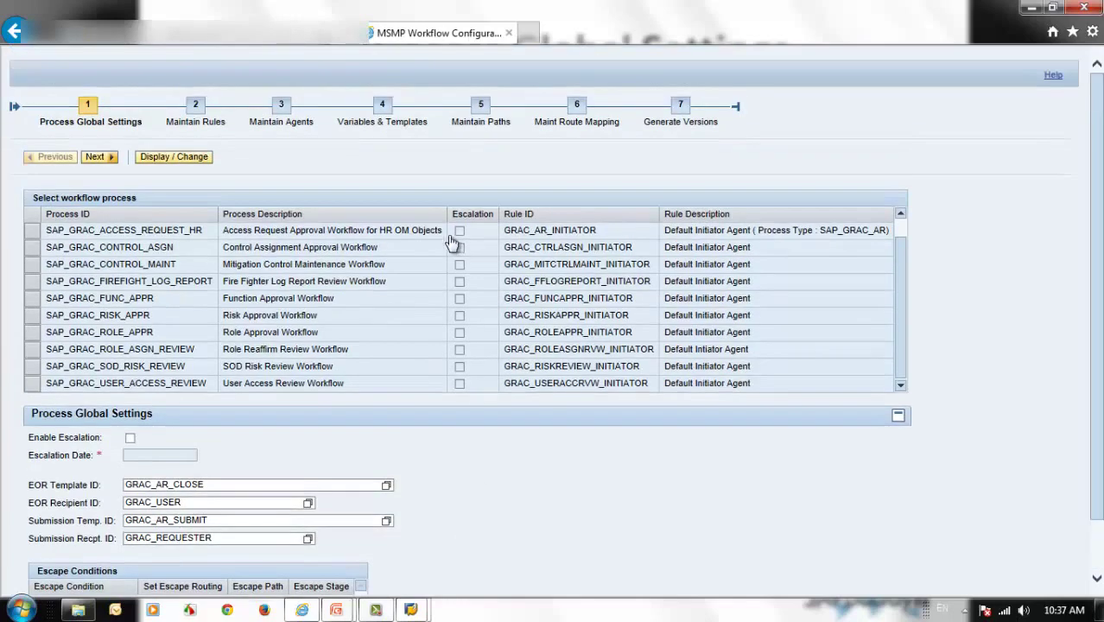
click(481, 122)
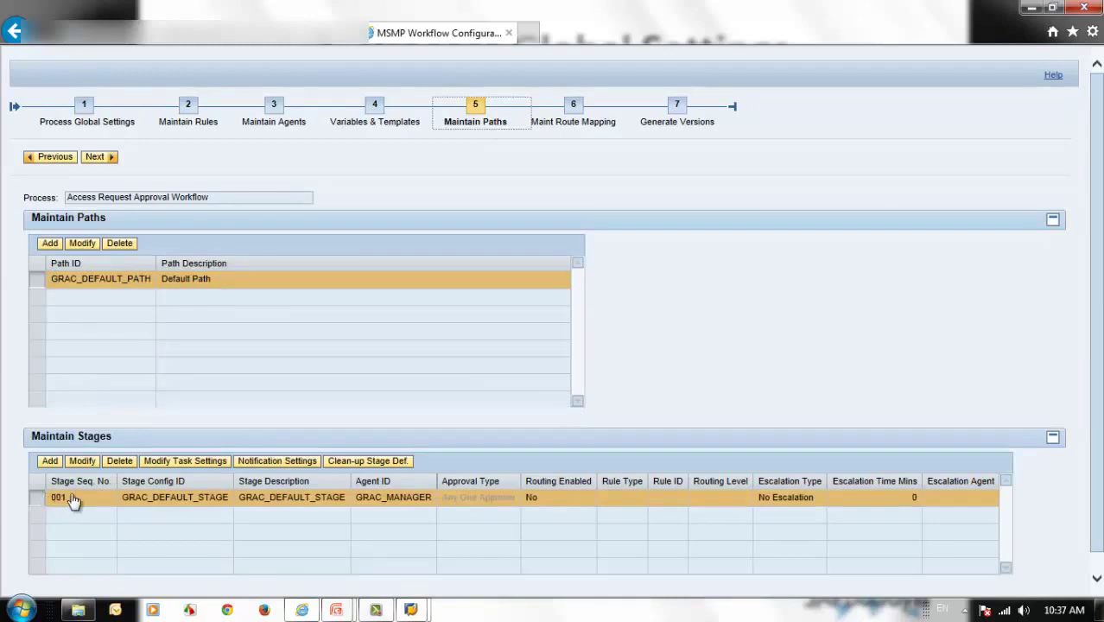
click(87, 121)
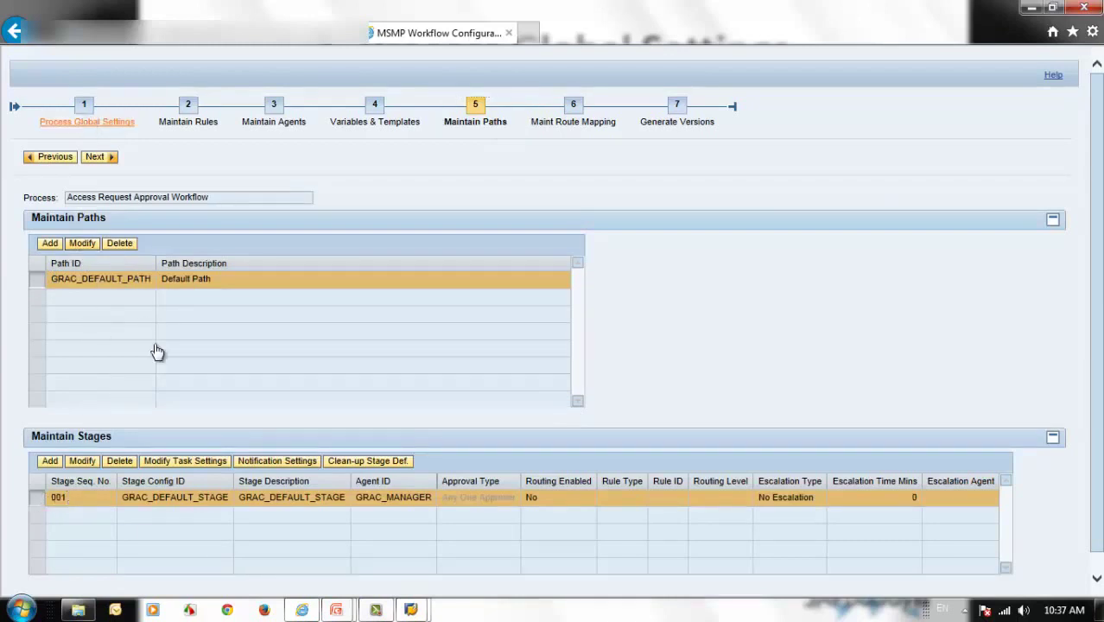
scroll(173, 567, down, 1)
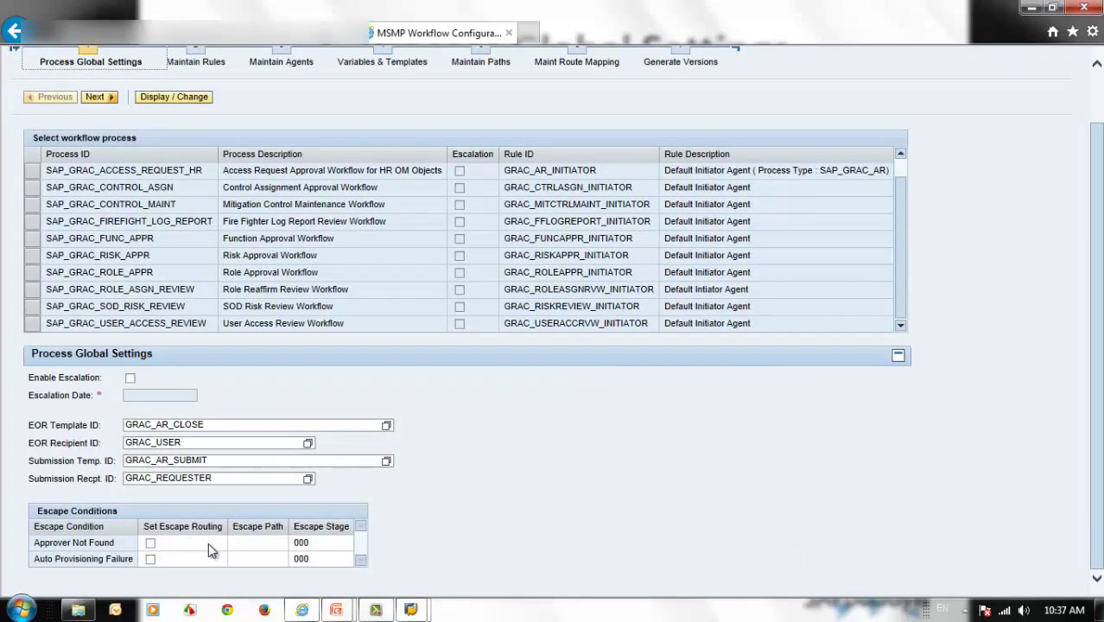
Examine the escape path and escape stage entries for the Approver Not Found and Auto Provisioning Failure conditions.
click(257, 541)
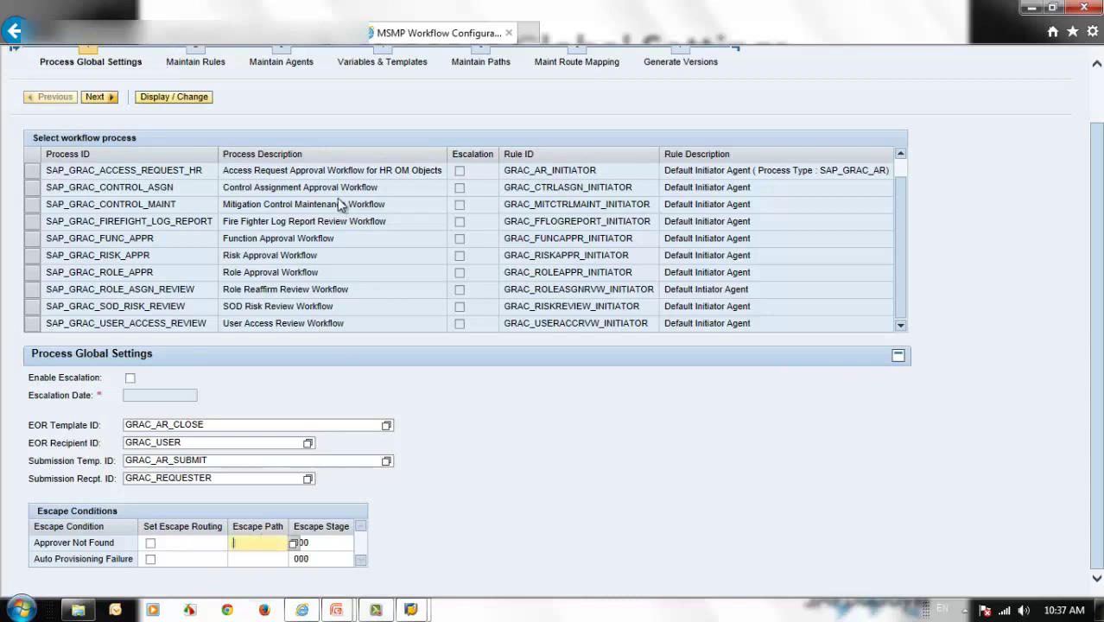
click(484, 64)
click(321, 543)
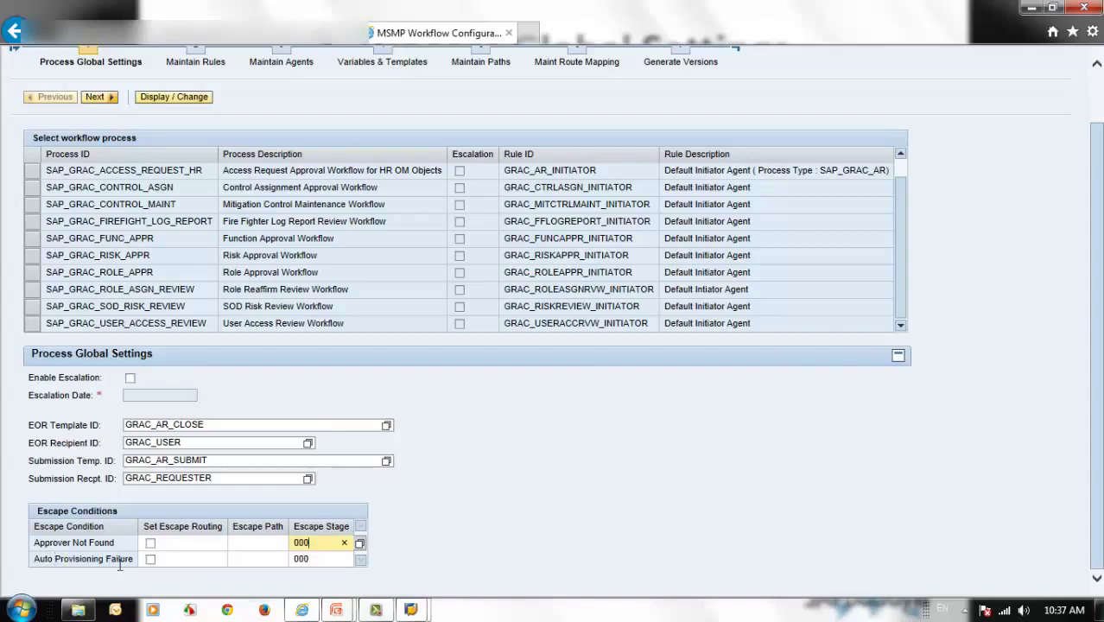
click(252, 559)
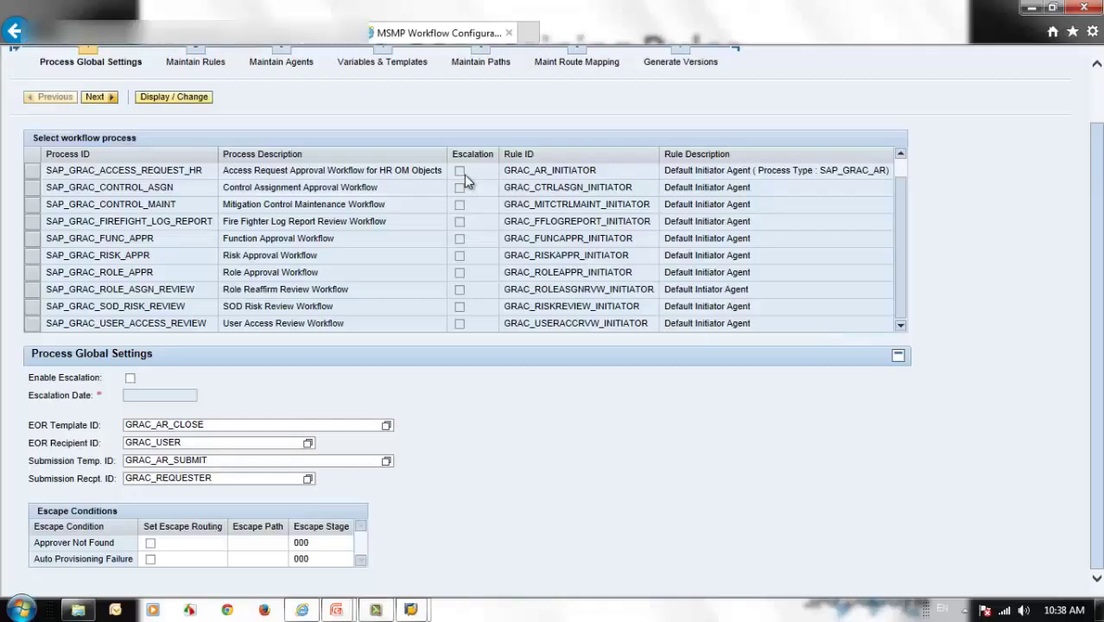
click(259, 559)
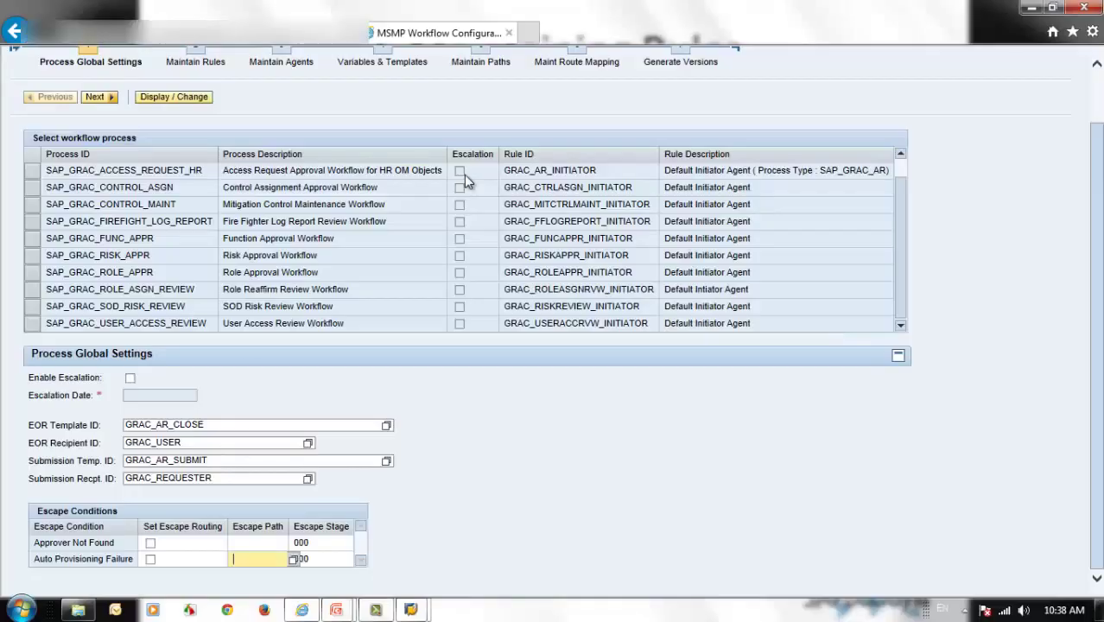
Select the SAP_GRAC_ACCESS_REQUEST workflow process and switch the configuration to display mode.
click(908, 218)
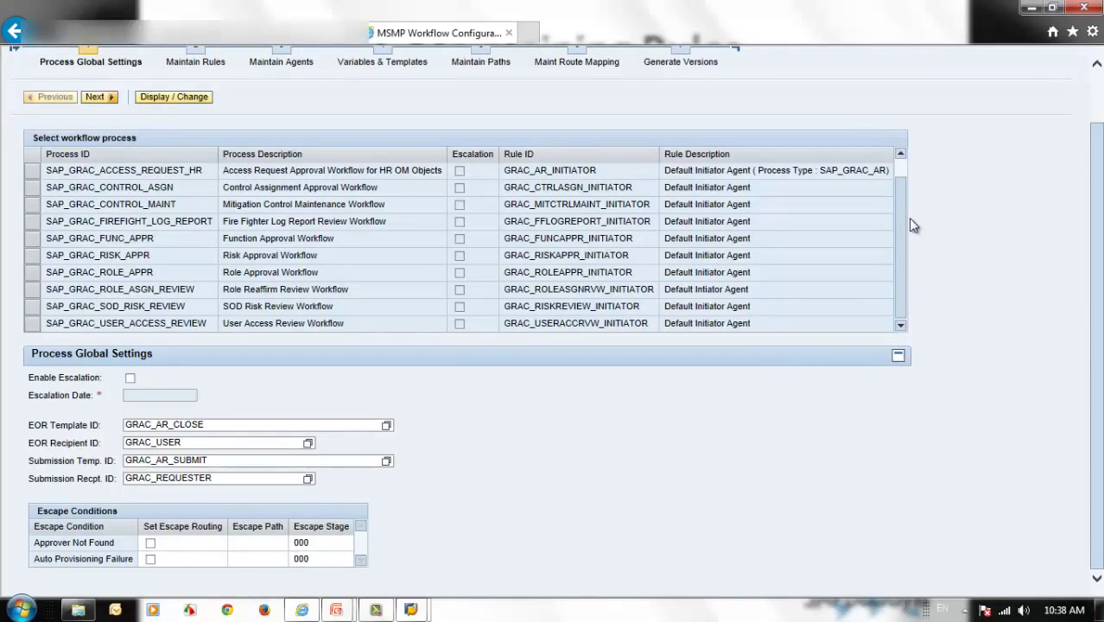
scroll(32, 176, up, 1)
click(31, 173)
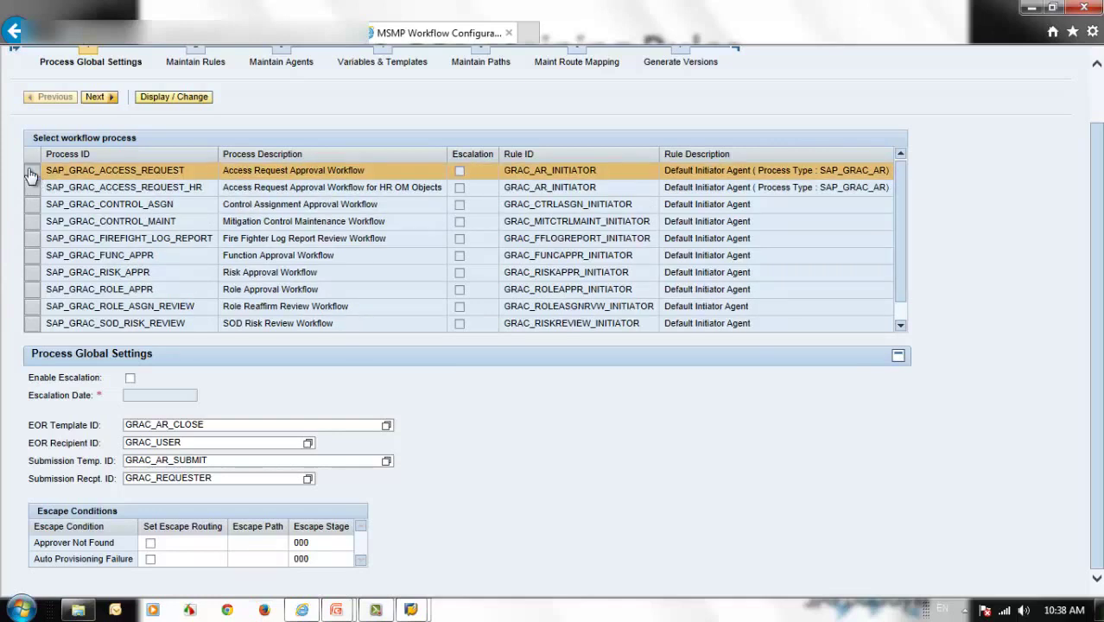
scroll(1094, 371, up, 2)
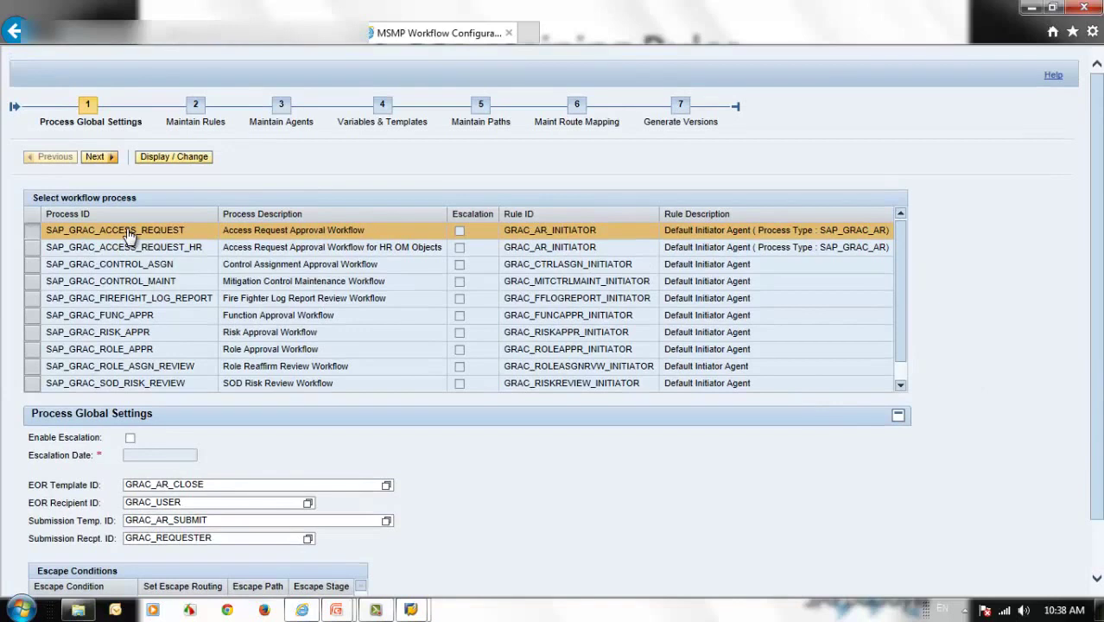
click(169, 159)
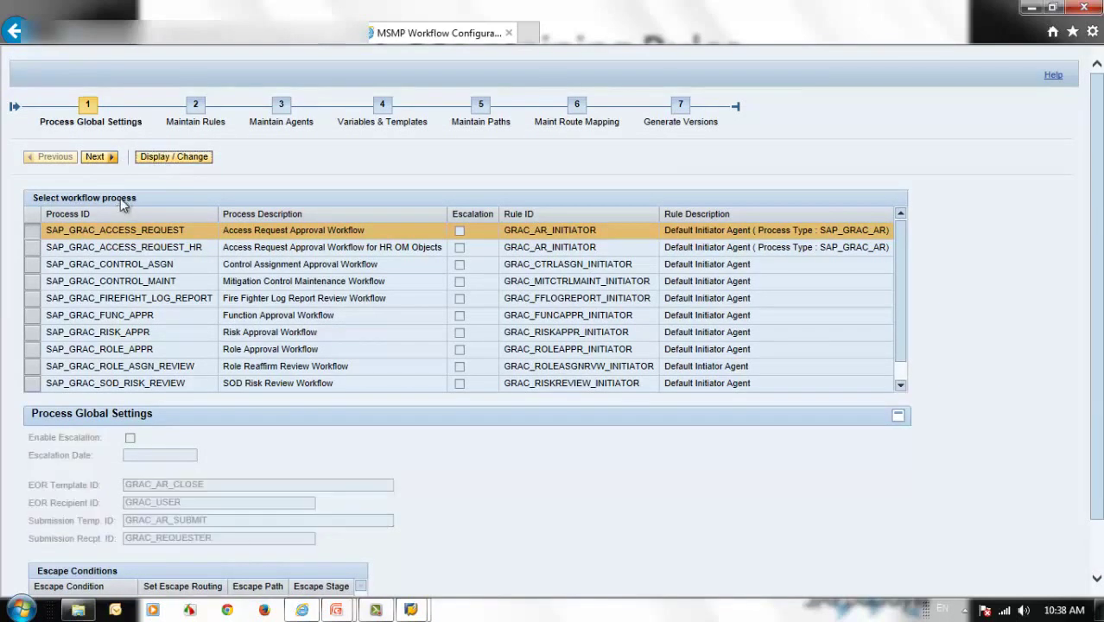
Look through the list of rules in the Maintain Rules stage and switch to the presentation slide on maintaining rules.
click(97, 158)
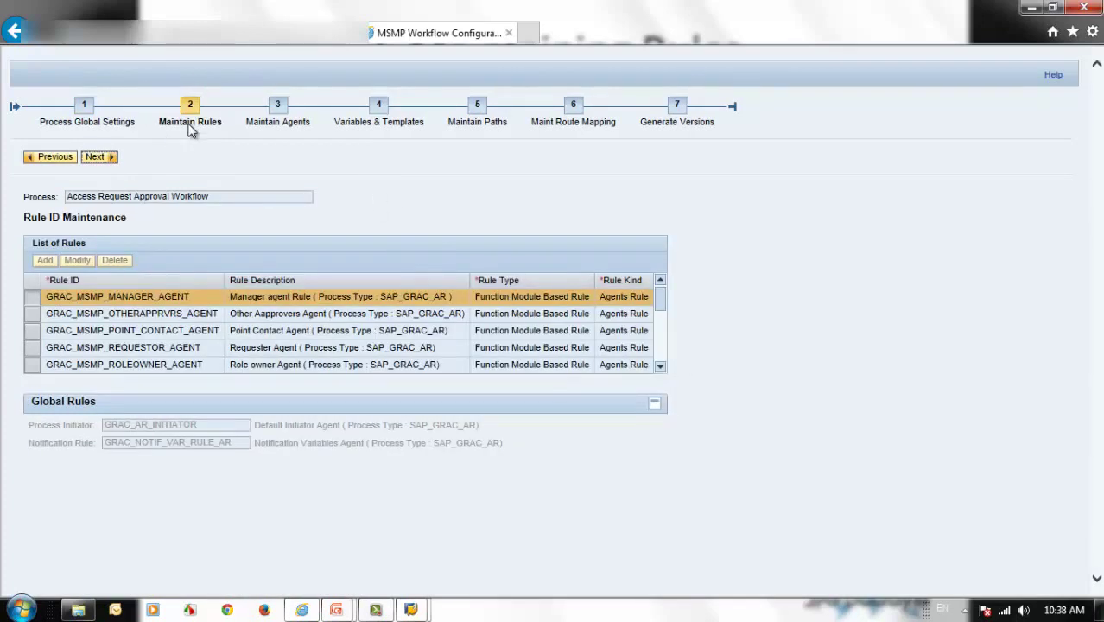
click(660, 368)
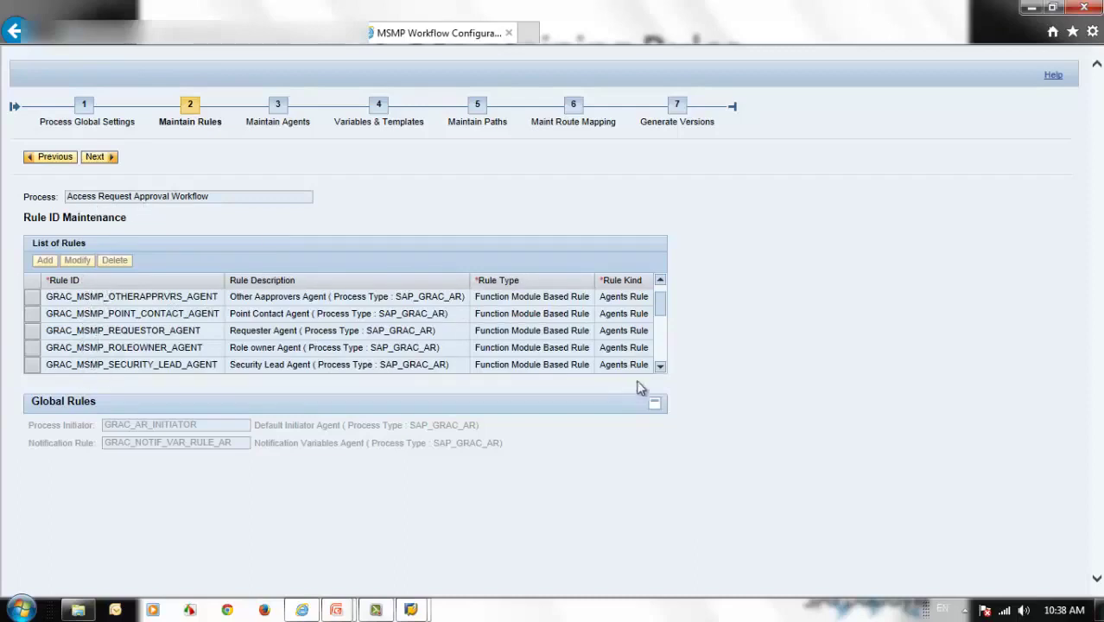
click(661, 343)
drag(661, 343, 655, 324)
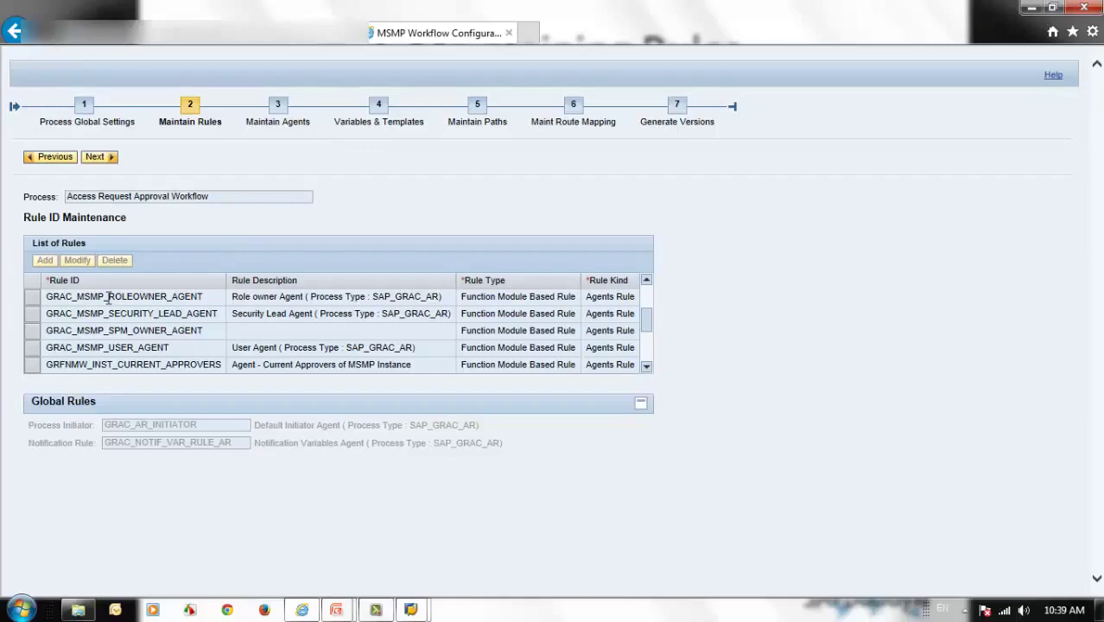
click(407, 610)
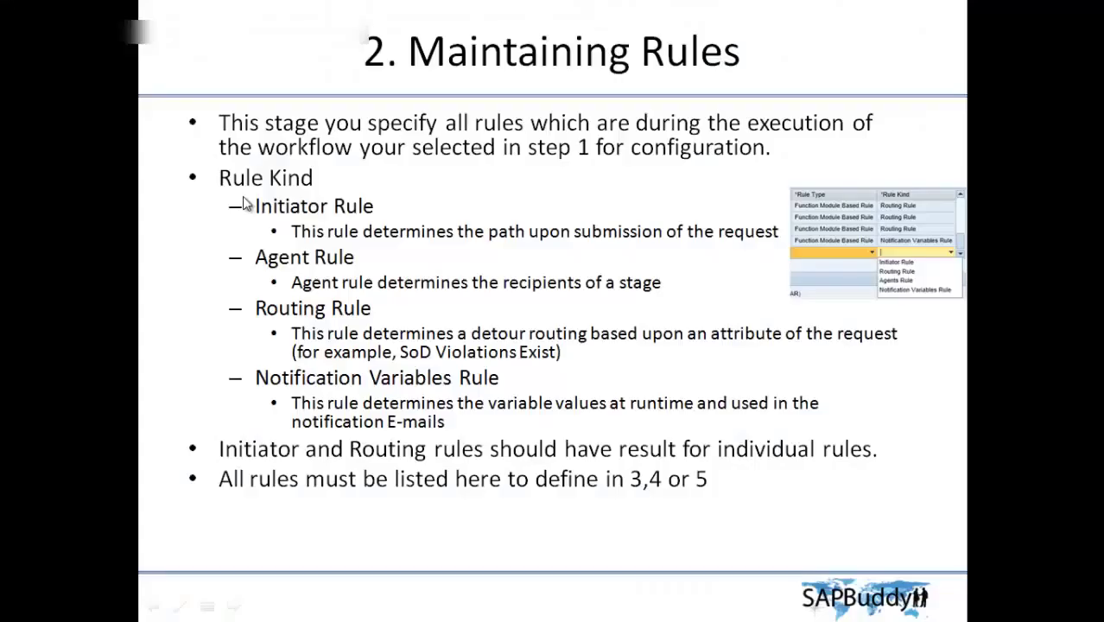